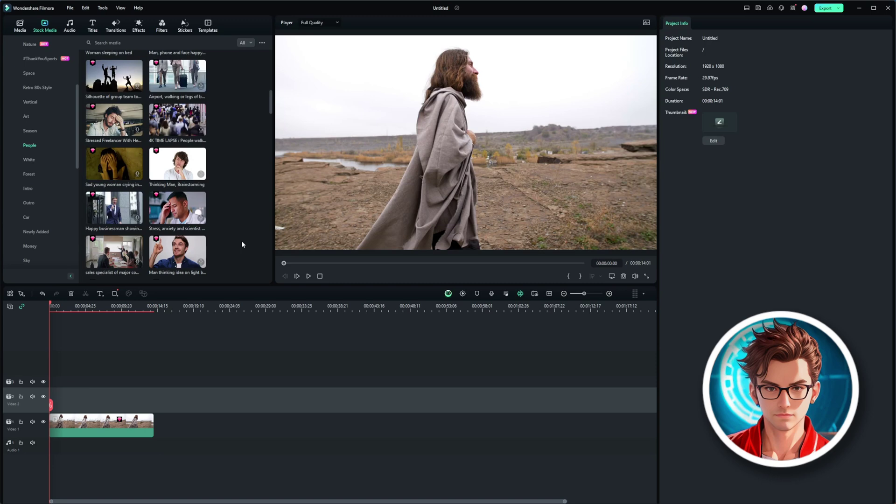
Widen the media browser to three columns and scroll through the People stock footage.
left_click_drag(273, 207, 285, 207)
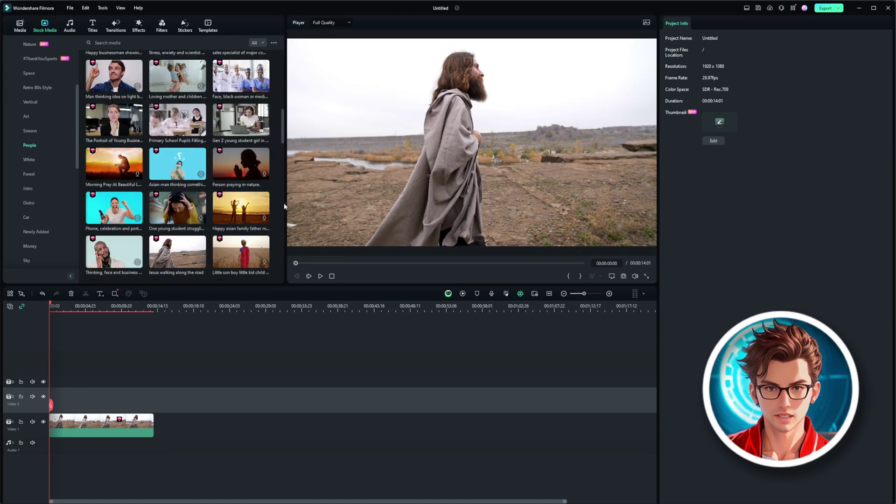
scroll(182, 211, "down", 2)
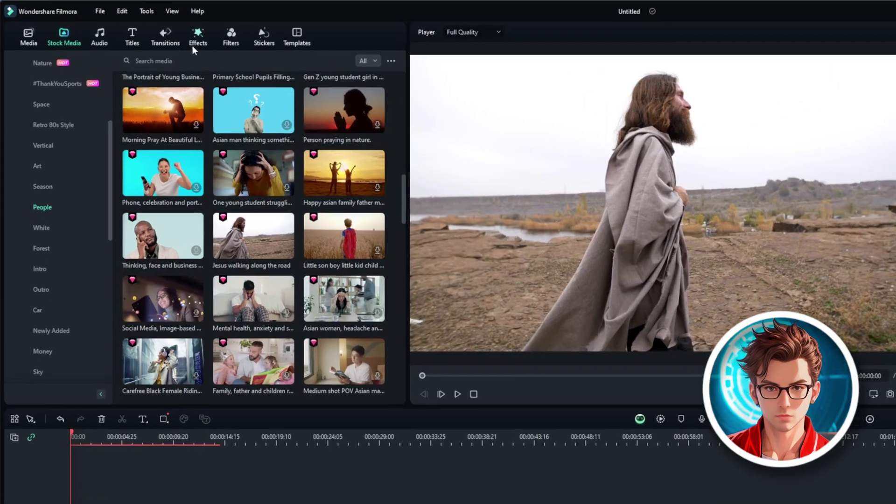
Search the Effects library for blur effects with 'bl'.
left_click(139, 25)
left_click(145, 42)
type("blur")
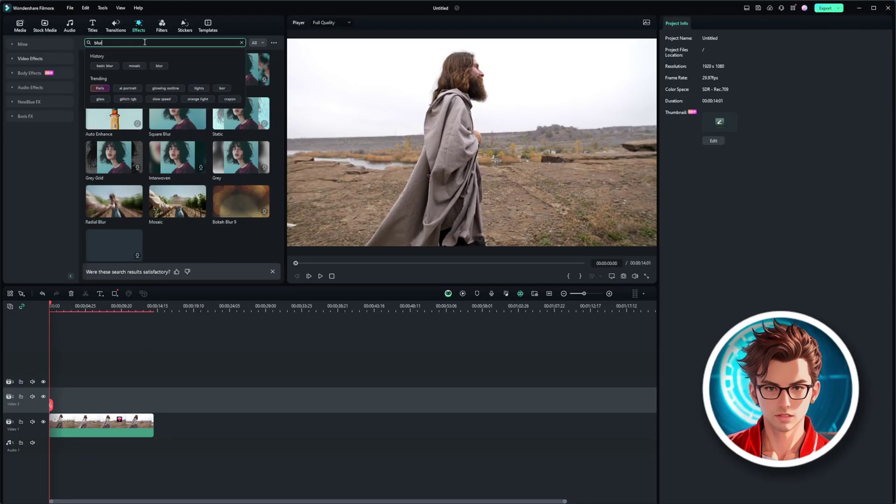
key("Return")
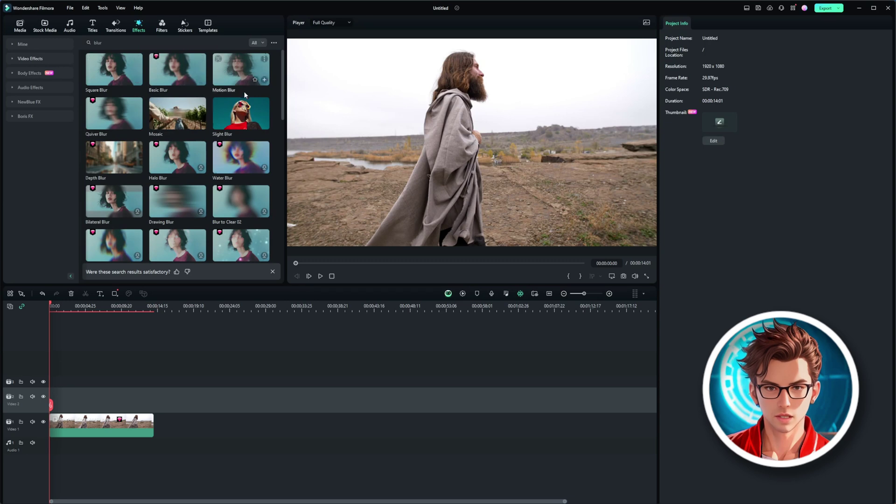
Browse the blur results and place Basic Blur on the Video 2 track above the clip.
scroll(262, 117, "down", 2)
scroll(261, 116, "down", 2)
scroll(262, 122, "down", 2)
scroll(262, 127, "down", 2)
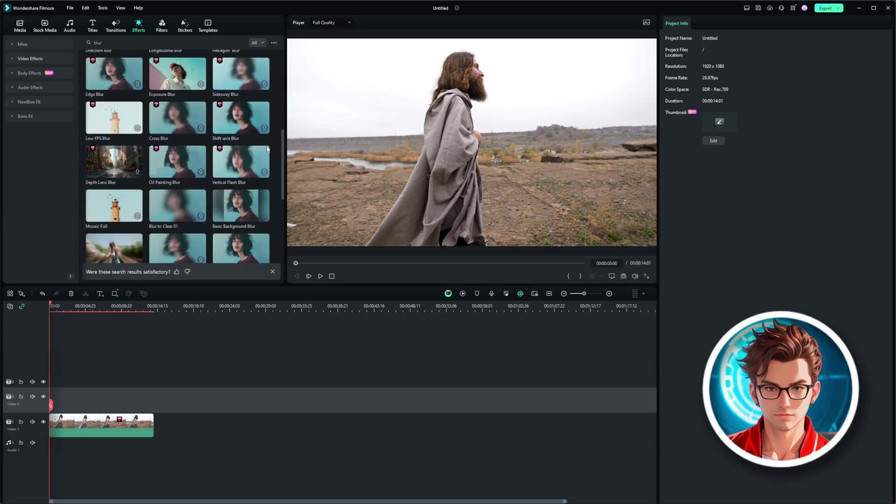
scroll(261, 155, "up", 2)
scroll(247, 155, "up", 2)
scroll(228, 155, "up", 2)
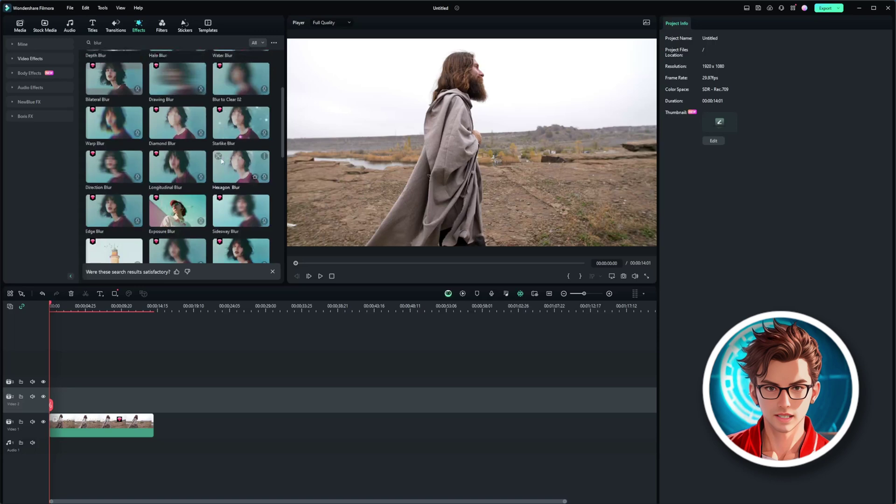
scroll(210, 155, "up", 2)
mouse_move(177, 69)
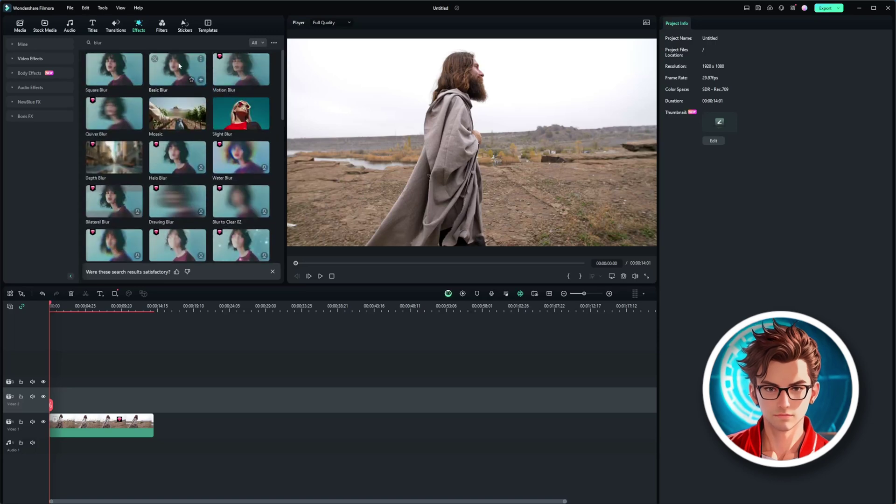
left_click_drag(182, 65, 58, 402)
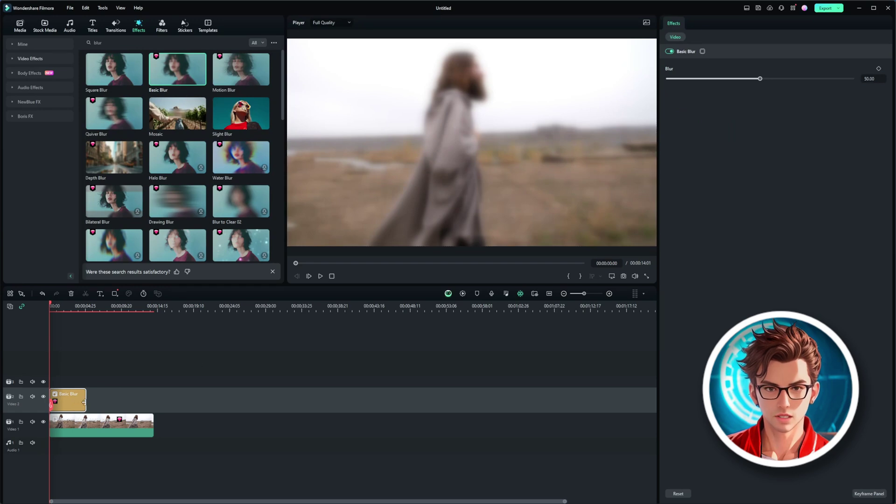
Stretch Basic Blur to the video's full length and adjust its blur strength to about 80.59.
left_click_drag(80, 405, 154, 404)
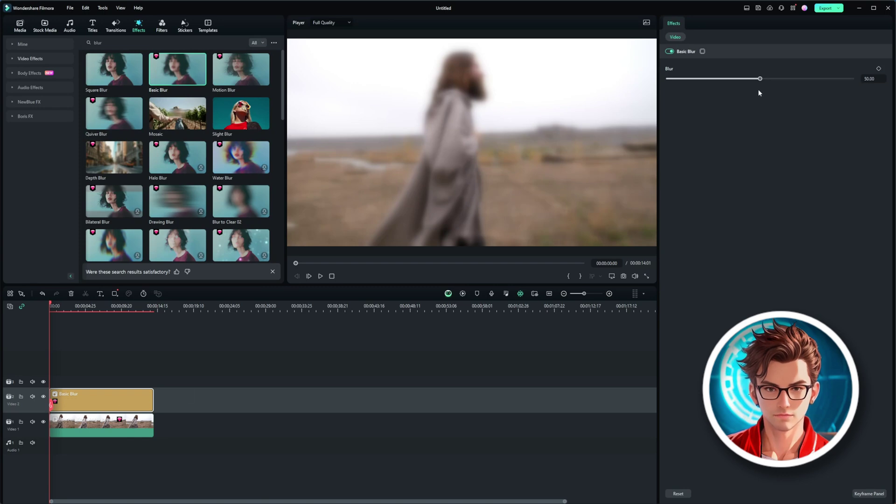
mouse_move(761, 81)
left_mouse_down()
mouse_move(674, 82)
mouse_move(841, 84)
mouse_move(719, 83)
left_mouse_up()
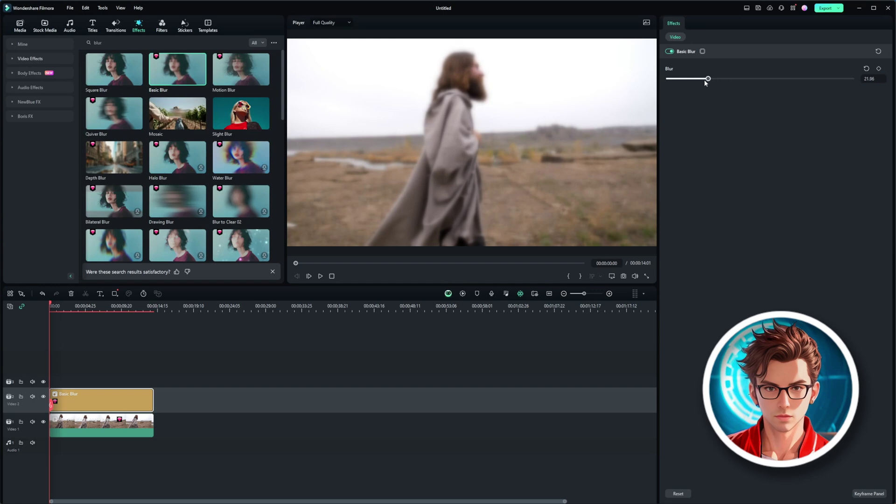
mouse_move(709, 80)
left_mouse_down()
mouse_move(667, 79)
mouse_move(817, 83)
left_mouse_up()
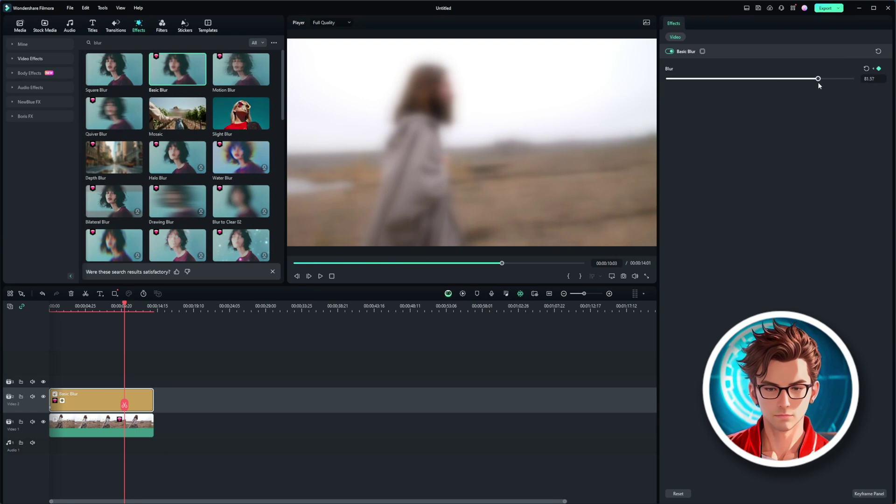
Delete the old blur keyframe and set a 0 blur keyframe at the clip start in the Keyframe Panel.
left_click(879, 69)
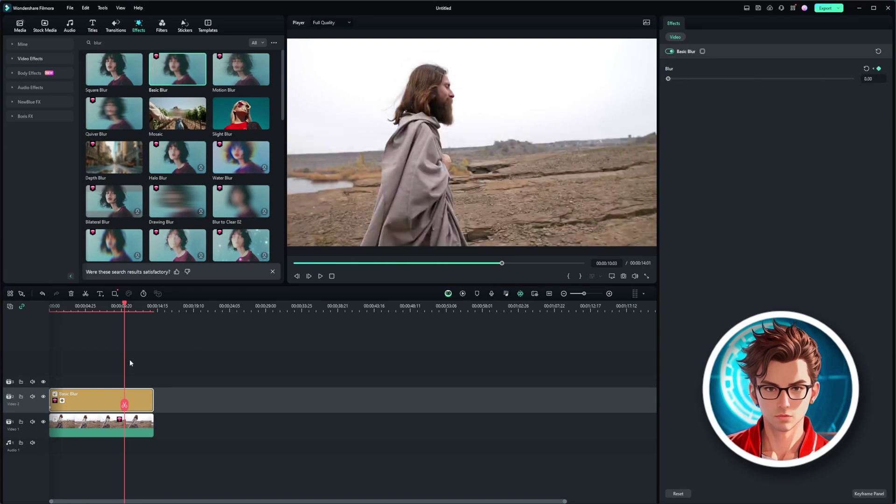
left_click_drag(125, 364, 47, 409)
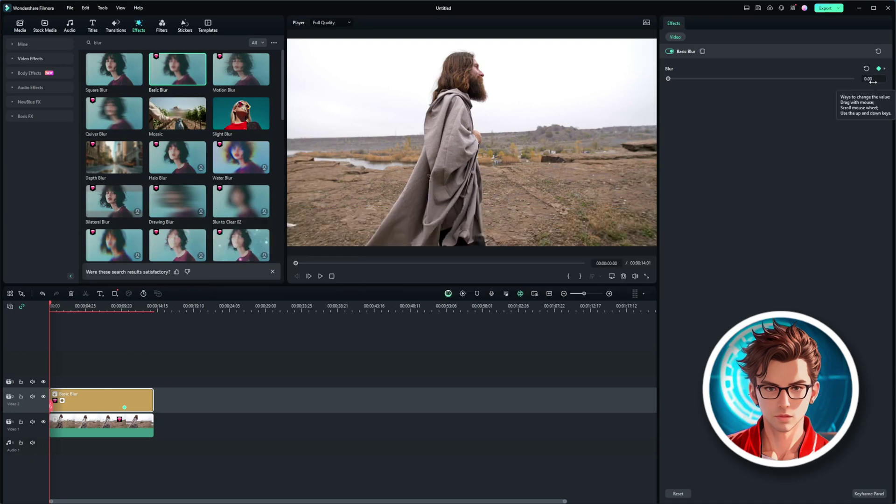
left_click(869, 493)
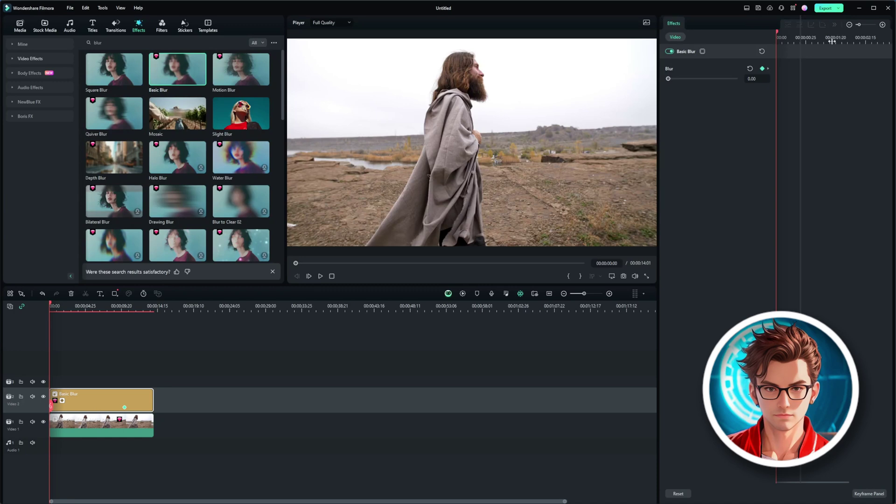
left_click_drag(776, 37, 760, 37)
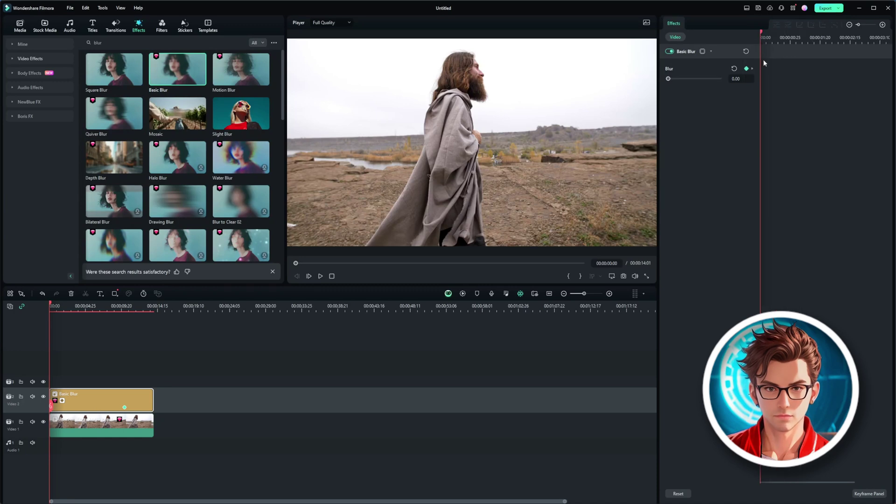
left_click(782, 38)
left_click(844, 38)
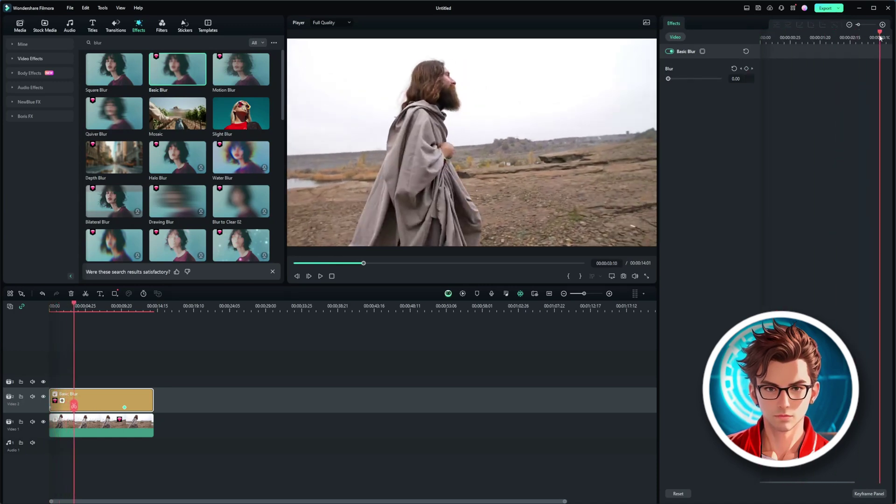
left_click_drag(846, 37, 762, 37)
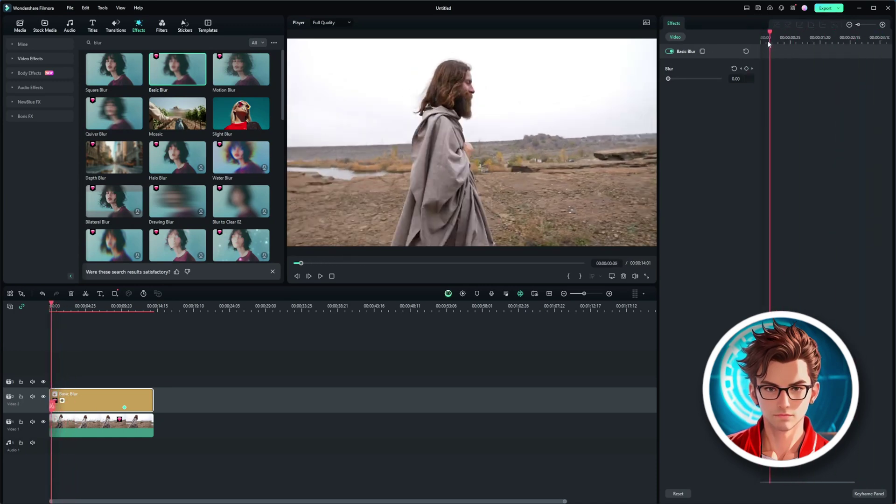
Add an 80 blur keyframe at 00:00:11:05 and check the interpolated ramp.
left_click(124, 408)
left_click(56, 407)
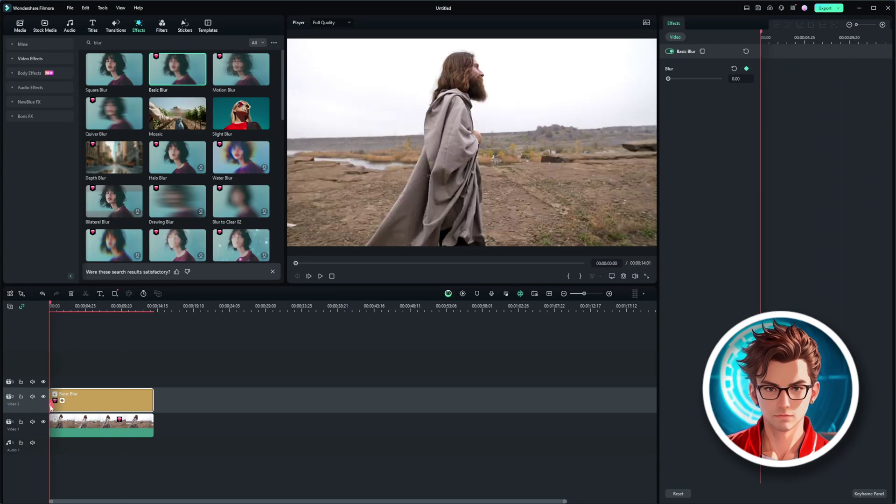
left_click(79, 407)
left_click(50, 408)
left_click(133, 410)
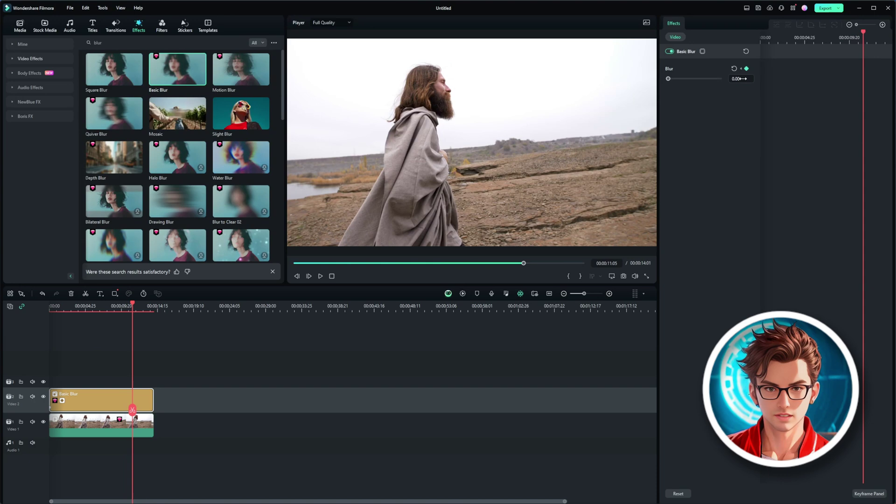
left_click(741, 78)
type("80")
key("Return")
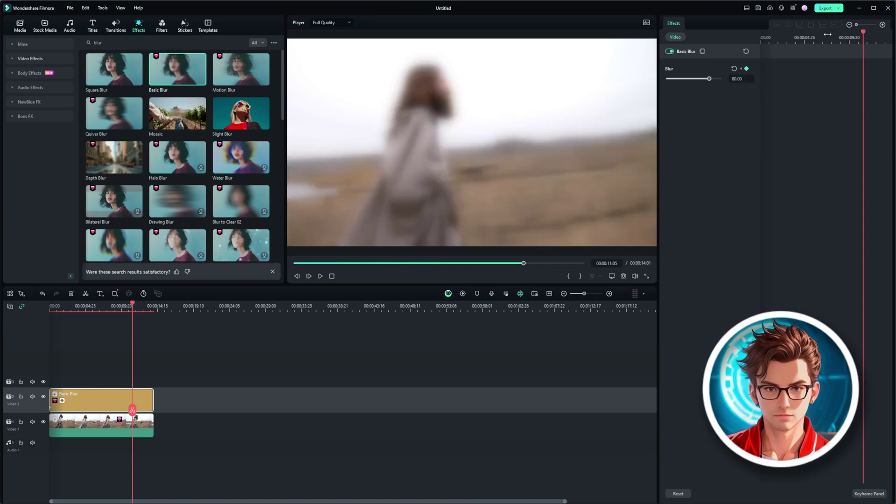
mouse_move(858, 35)
left_mouse_down()
mouse_move(759, 46)
mouse_move(889, 54)
mouse_move(744, 64)
left_mouse_up()
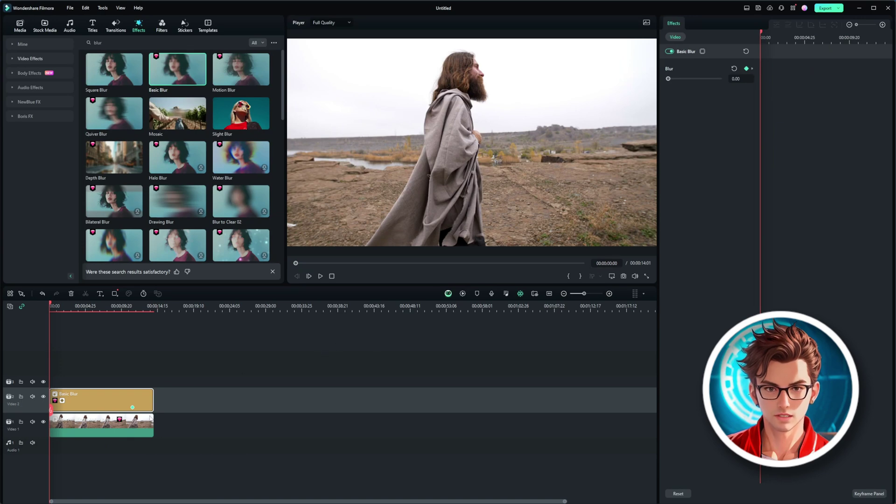
Duplicate the walking clip onto track 3 and align all three clips at 0.
left_click(130, 424)
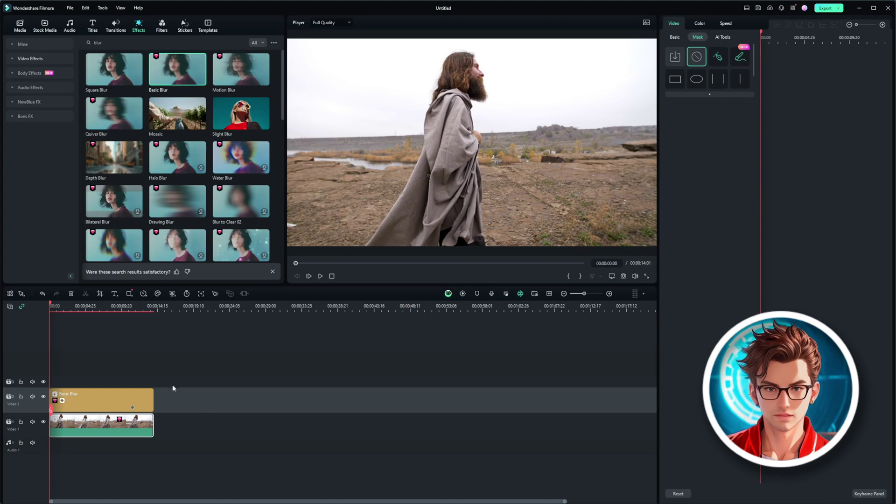
left_click(95, 366)
key("ctrl+v")
left_click_drag(112, 400, 217, 381)
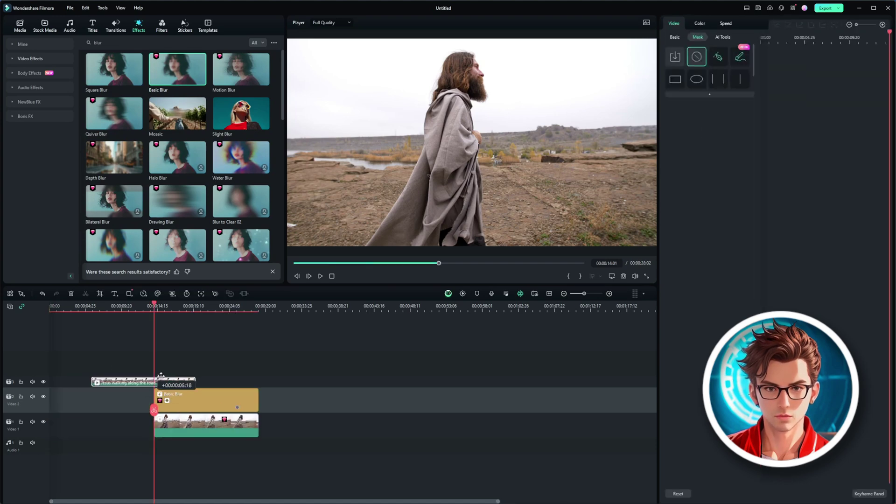
left_click(149, 327)
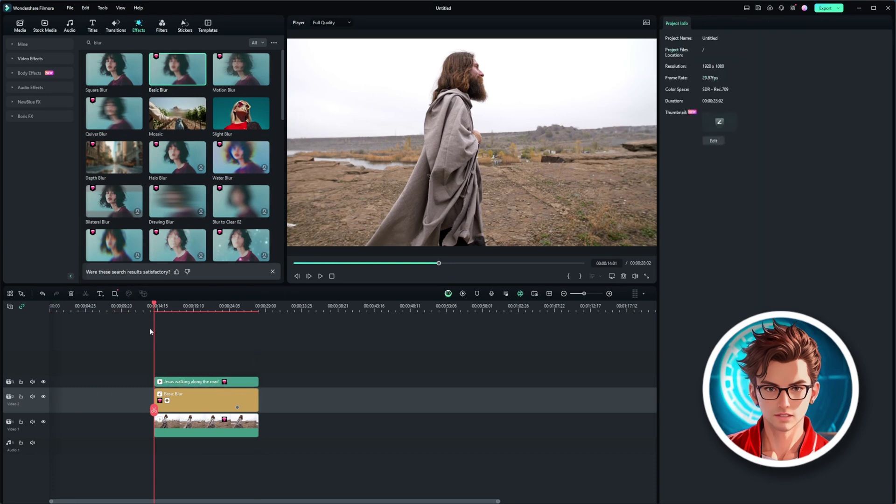
left_click_drag(321, 461, 220, 365)
left_click_drag(210, 401, 105, 400)
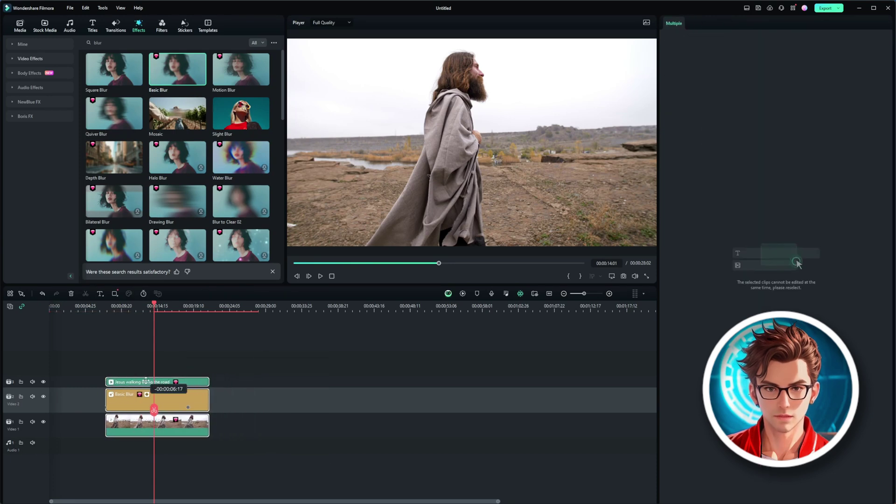
left_click_drag(157, 301, 50, 304)
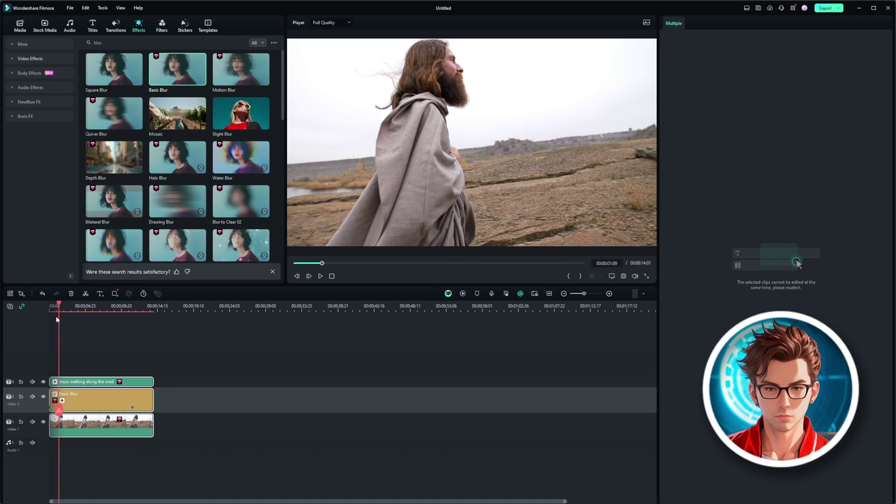
Enable Smart Cutout on the top-track duplicate from the AI Tools list.
left_click(90, 382)
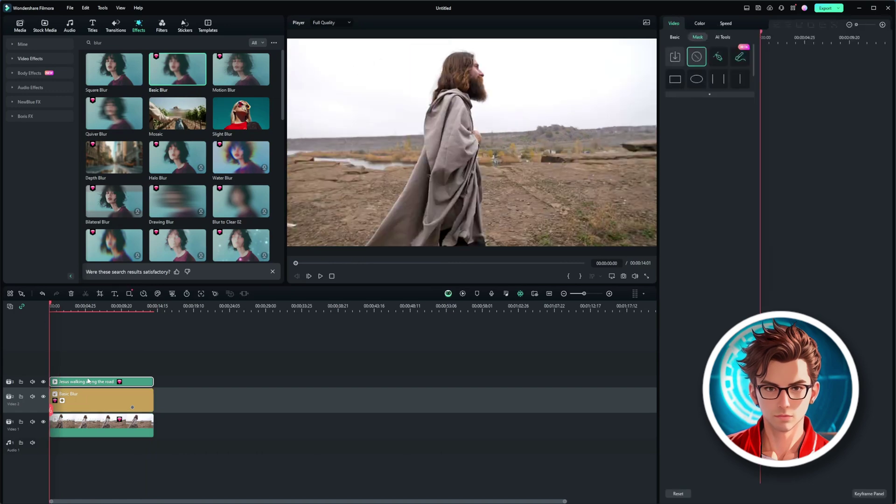
left_click(86, 422)
left_click(89, 406)
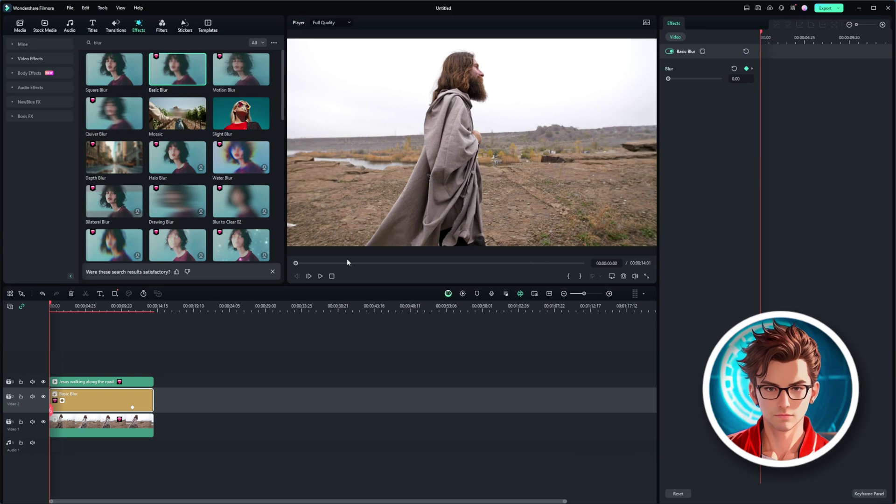
left_click(94, 381)
left_click(173, 293)
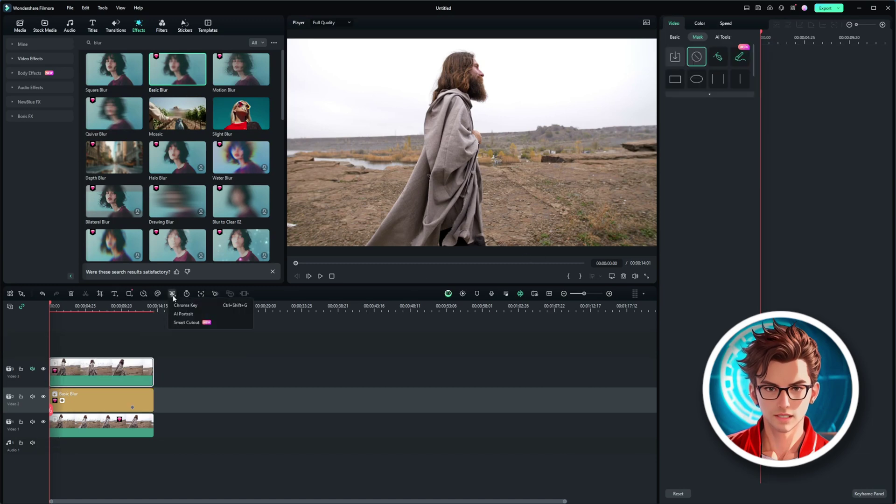
left_click(183, 314)
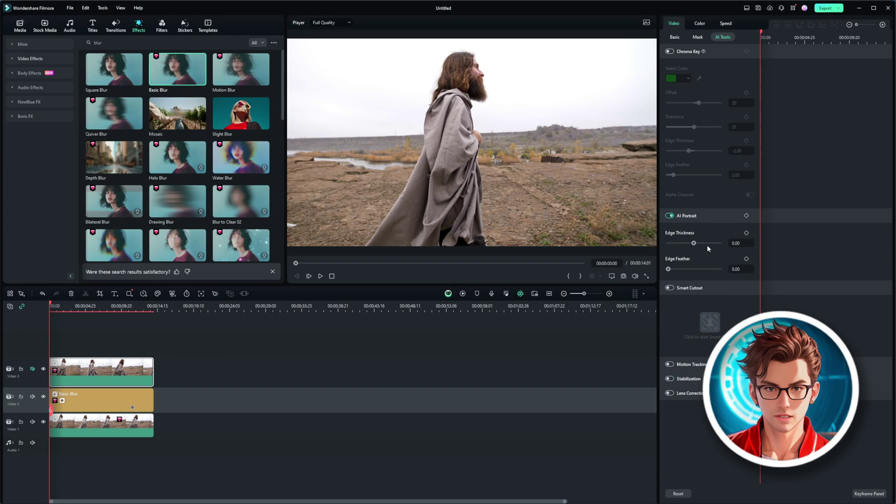
left_click(670, 287)
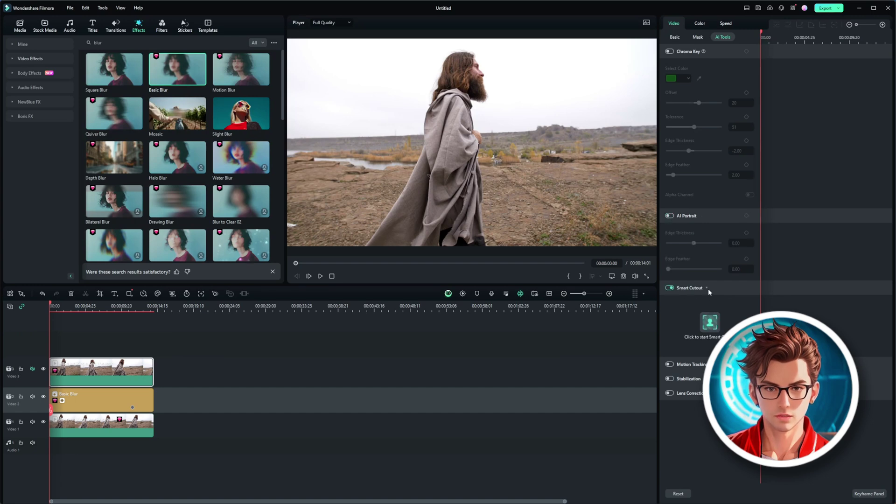
Brush over the walking man as the cutout subject and preview him on black.
left_click(709, 330)
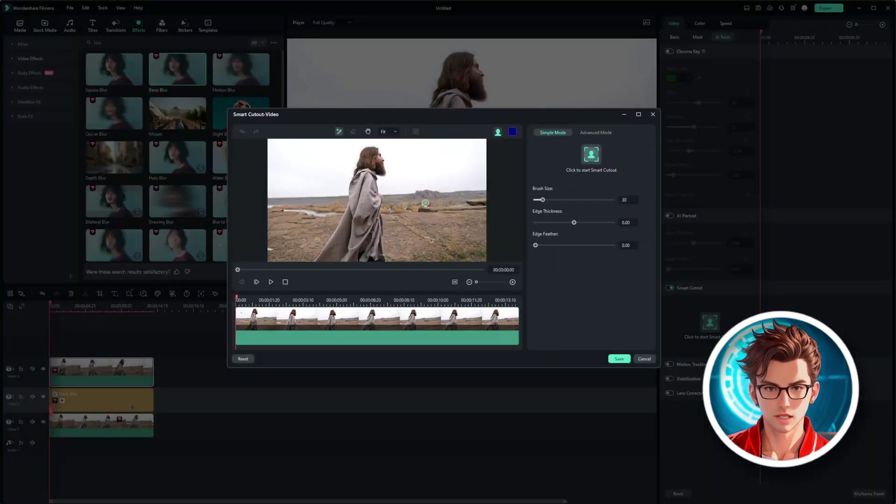
mouse_move(373, 157)
left_mouse_down()
mouse_move(368, 225)
mouse_move(380, 165)
left_mouse_up()
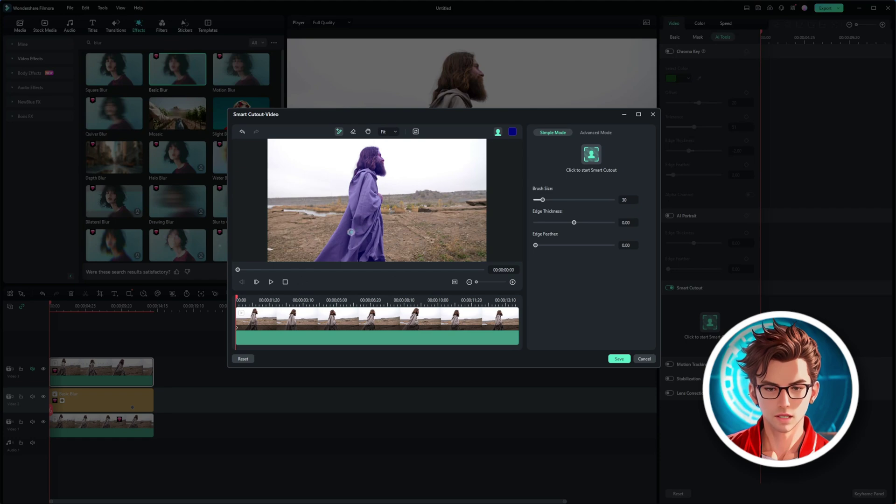
left_click(497, 132)
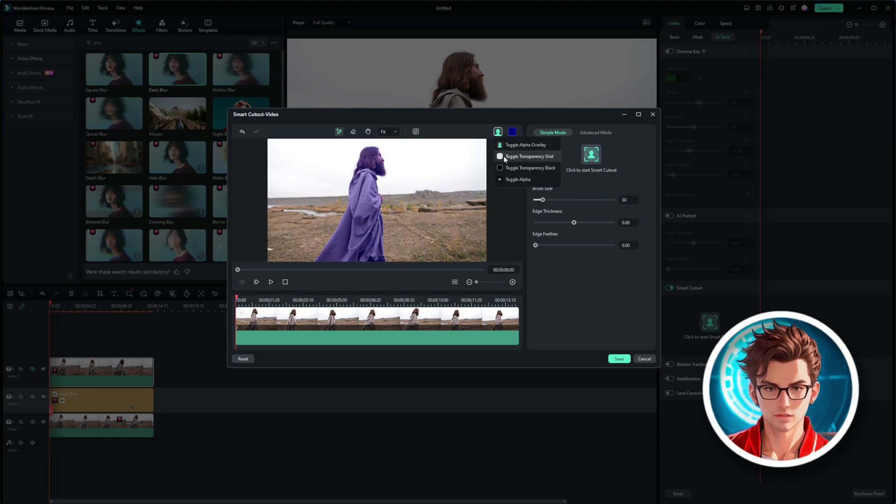
left_click(518, 168)
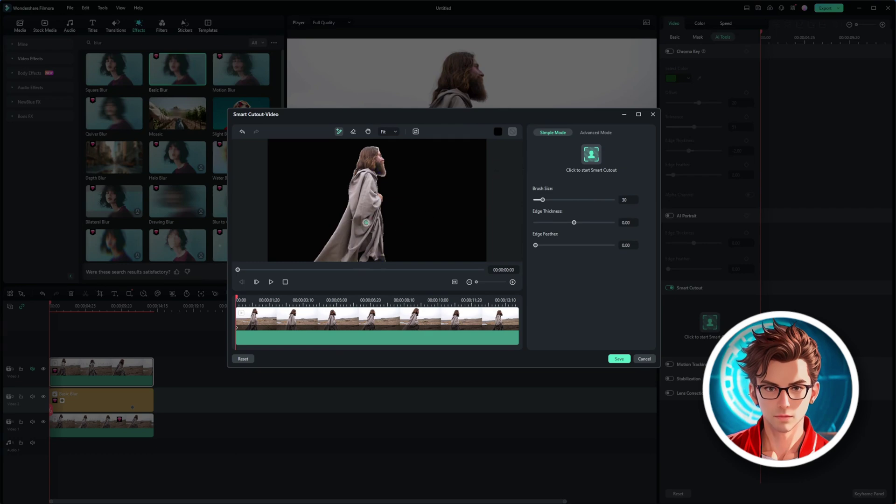
Preview the cutout over a checkerboard and as an alpha mask, then return to Alpha Overlay.
left_click(498, 132)
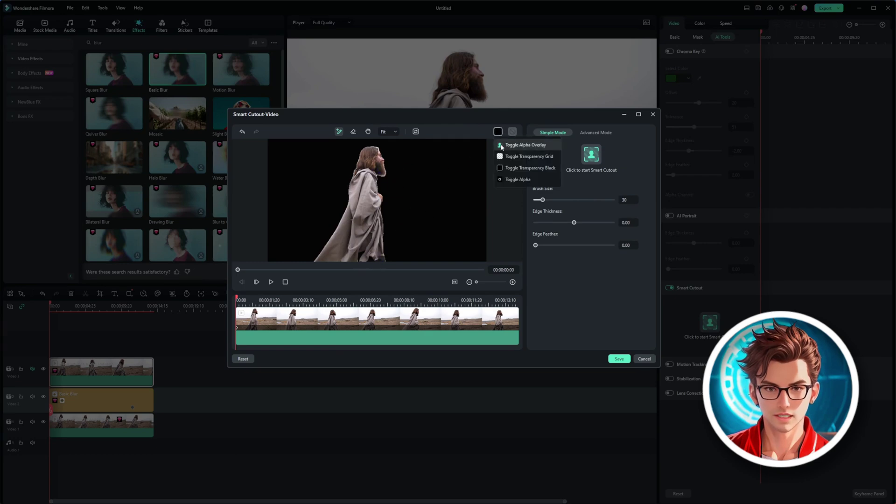
left_click(508, 154)
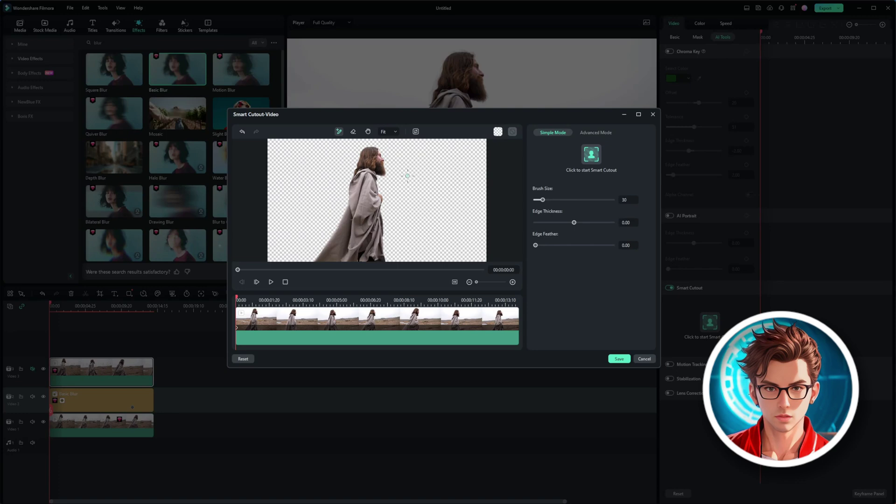
left_click(498, 131)
left_click(497, 178)
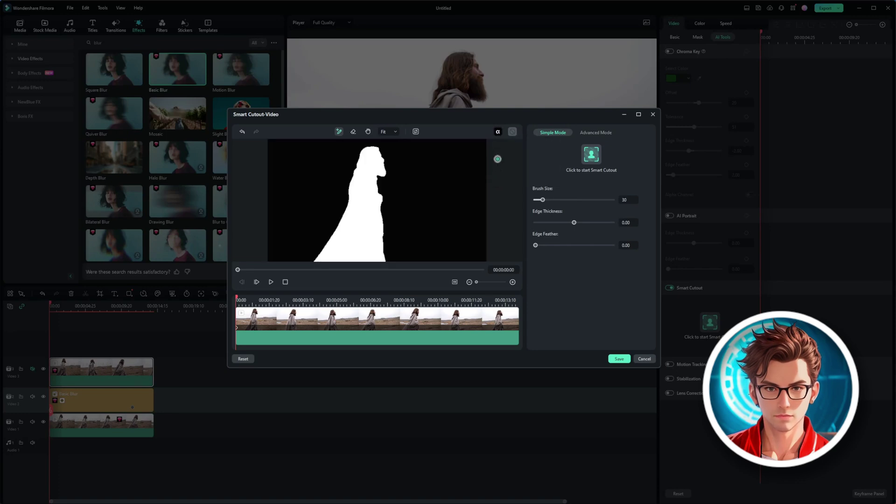
left_click(497, 132)
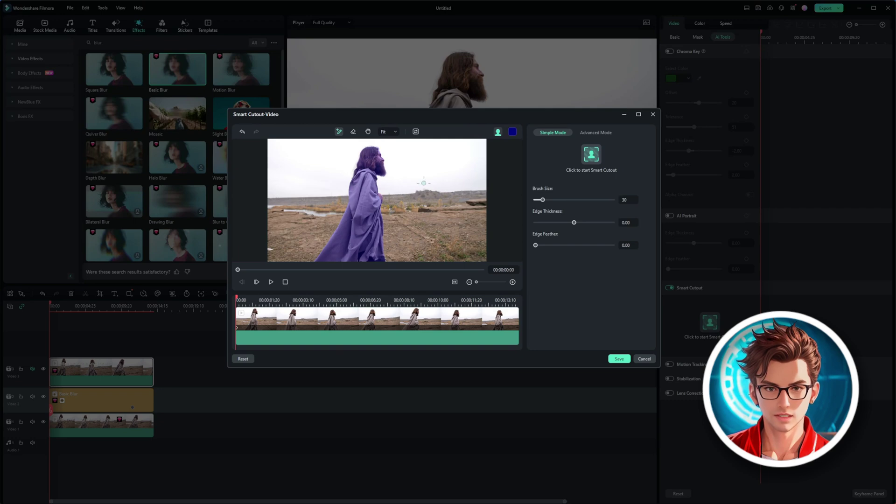
Track the man's cutout forward and backward through the clip in Advanced Mode.
left_click(601, 133)
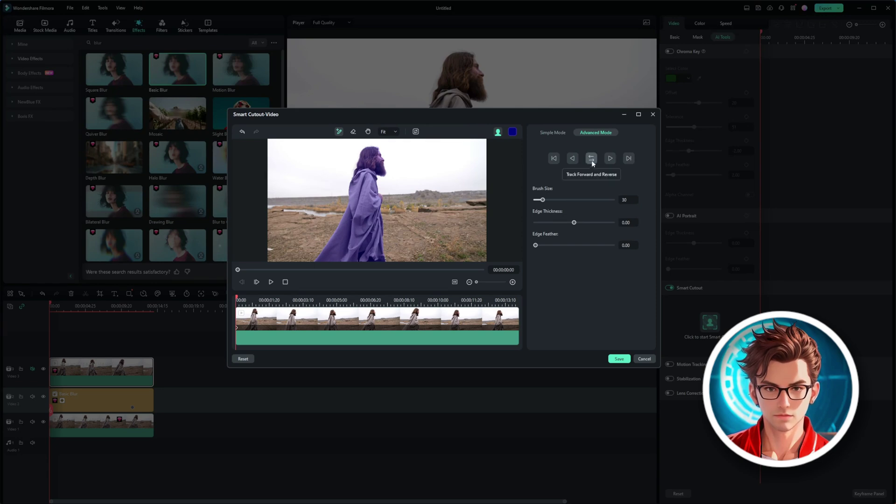
left_click(591, 159)
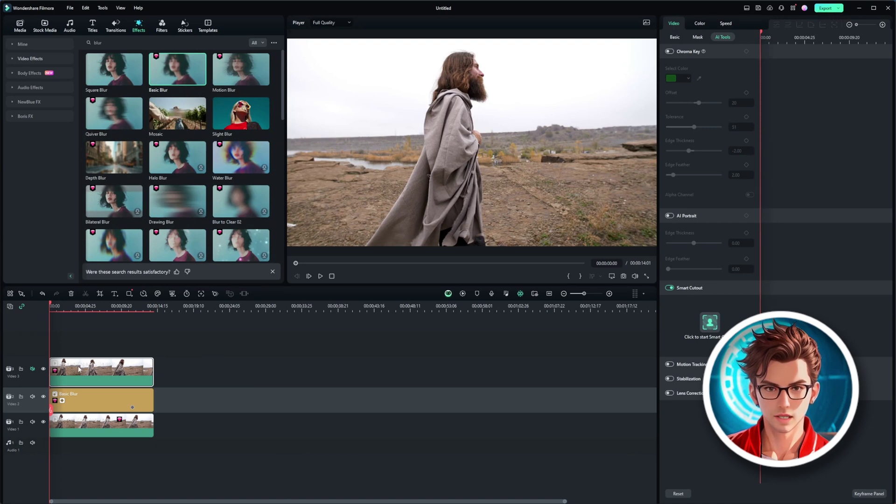
Preview the result, then replace the Basic Blur clip on track 2 with a fresh one.
key("space")
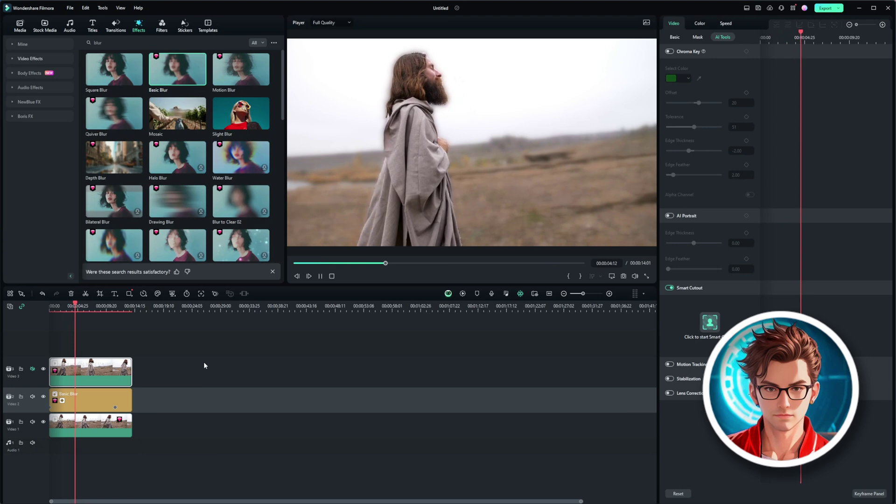
left_click(80, 400)
key("Delete")
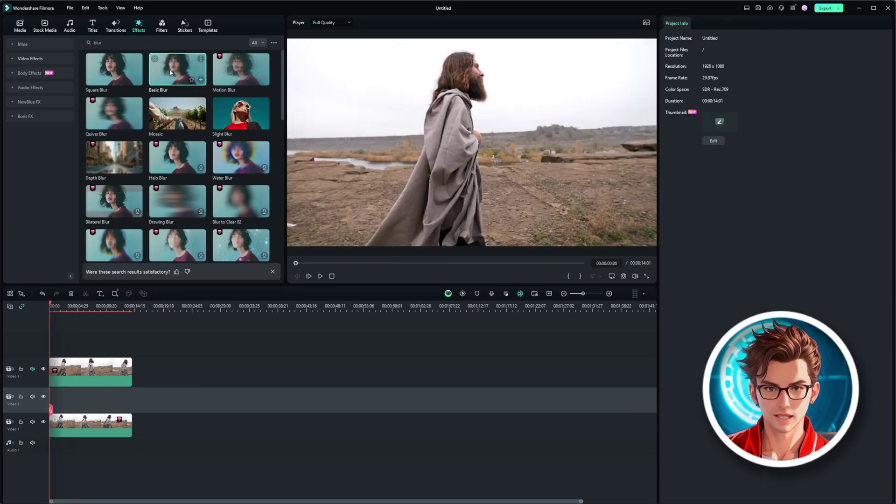
left_click_drag(73, 328, 83, 401)
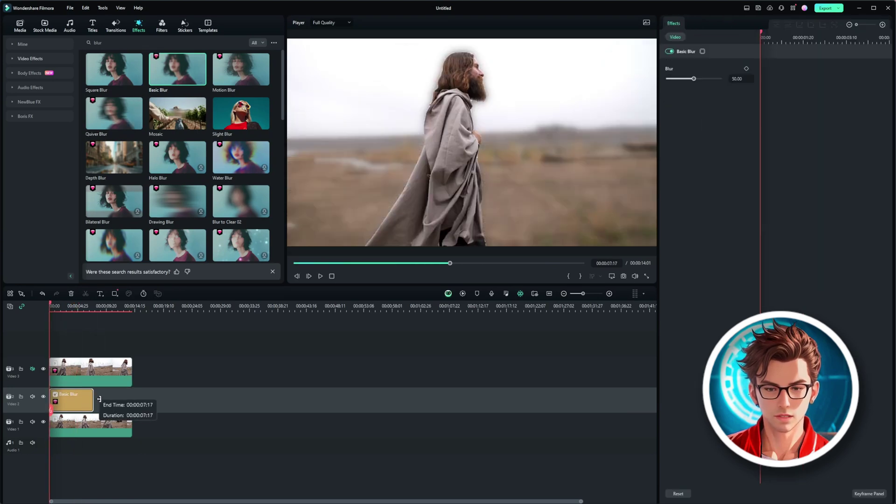
Lower the Basic Blur strength to about 18.88, extend it to full length, and preview.
left_click_drag(52, 303, 69, 302)
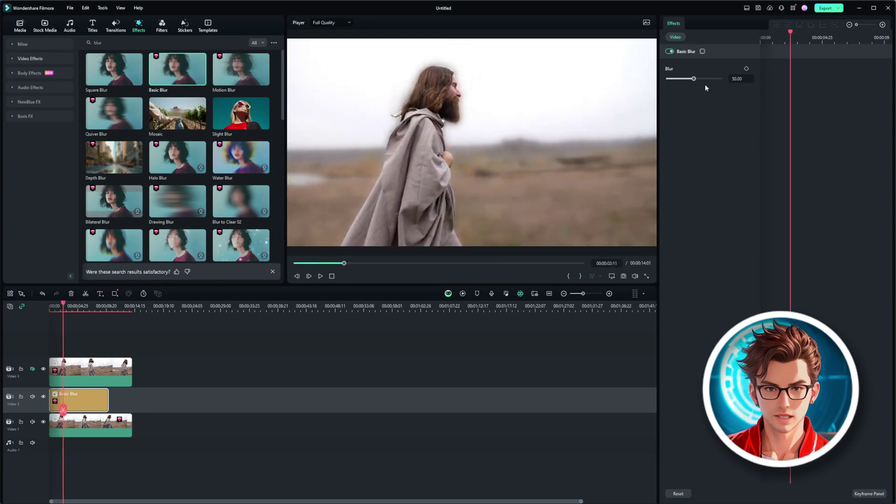
left_click_drag(682, 82, 678, 83)
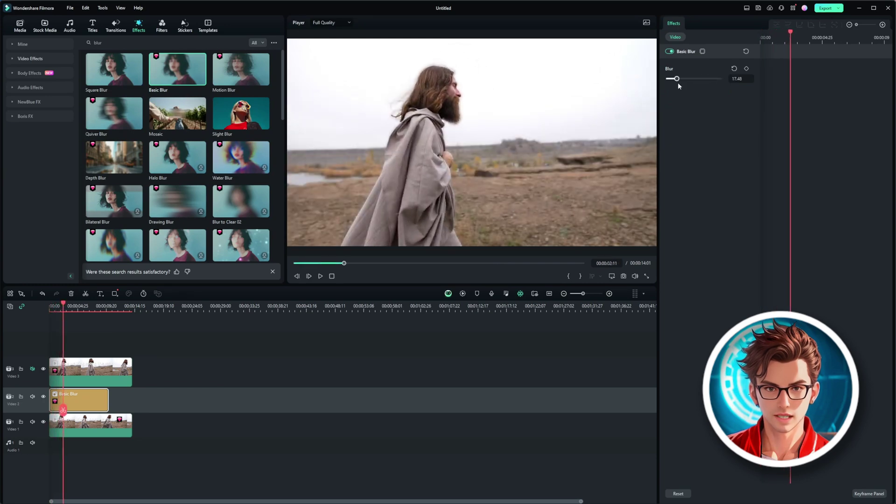
key("space")
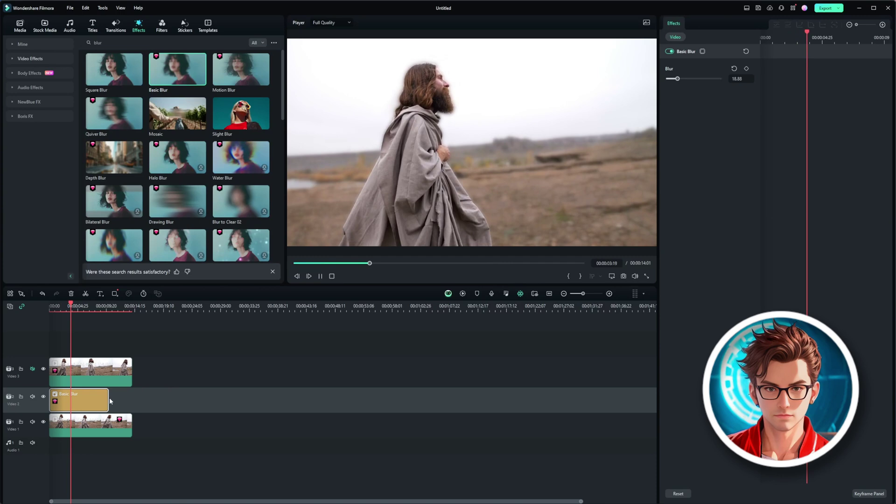
left_click_drag(110, 397, 132, 397)
key("space")
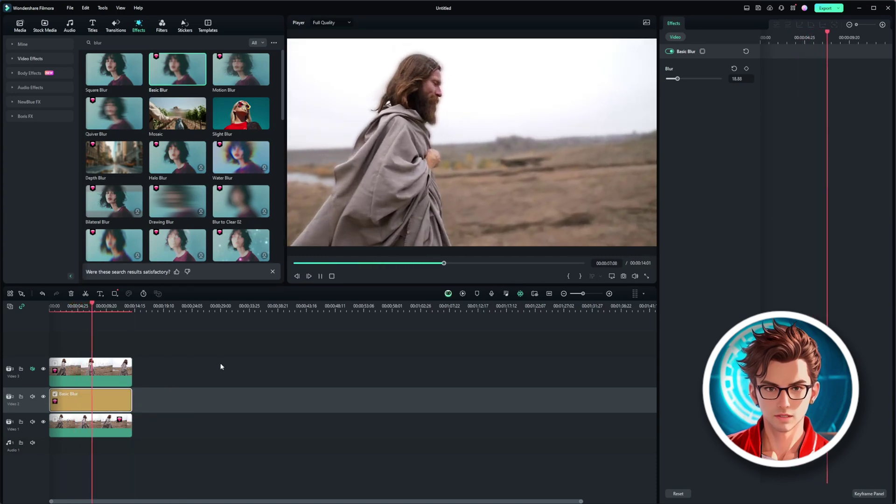
key("space")
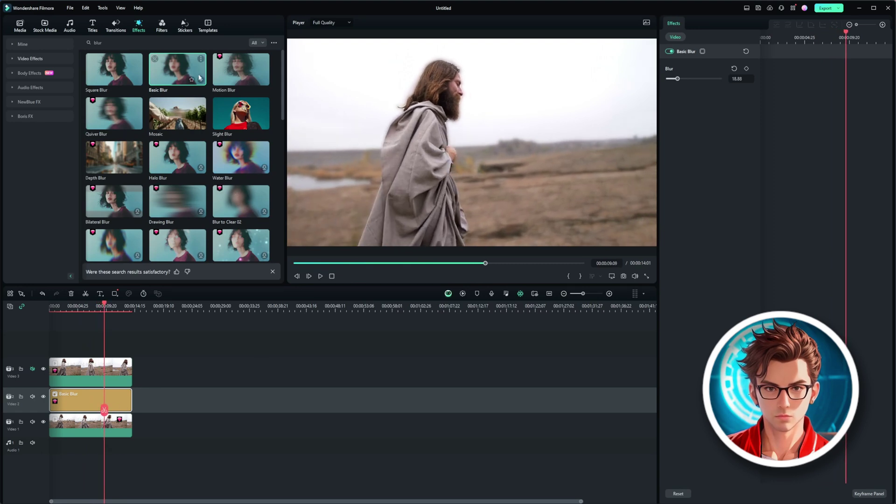
Swap Basic Blur for Motion Blur on track 2, preview it, then delete it.
left_click_drag(240, 68, 93, 400)
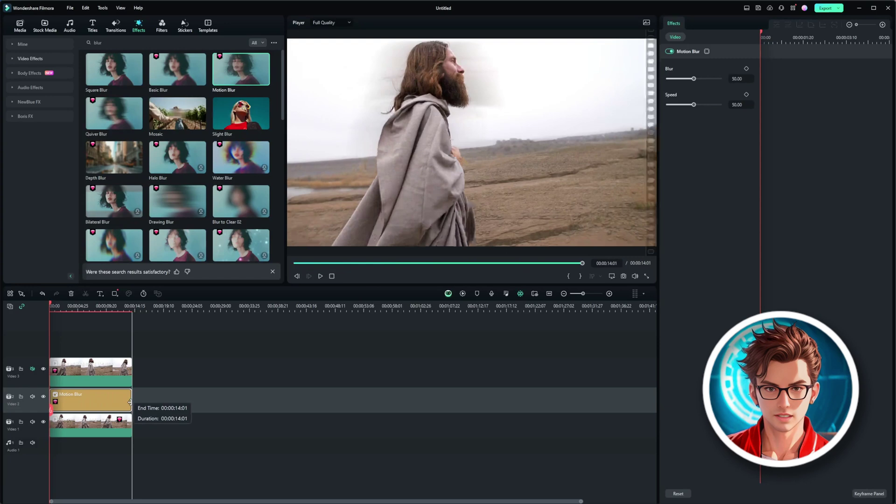
key("space")
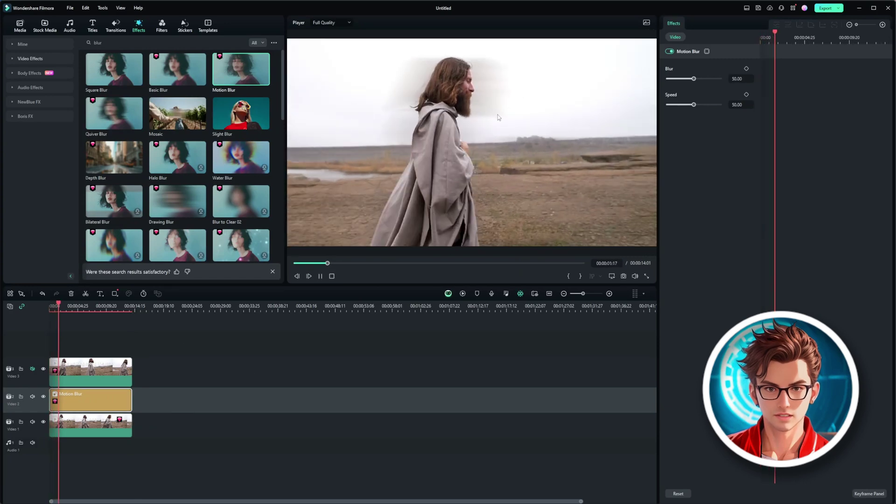
key("space")
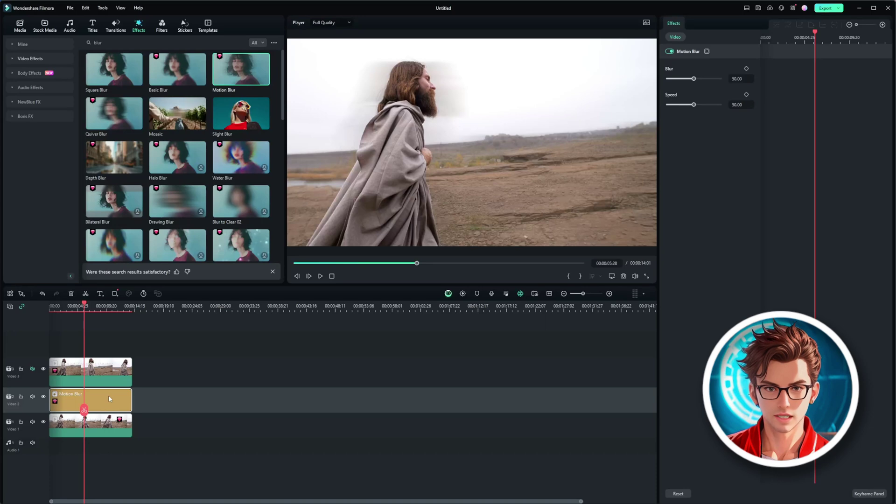
key("Delete")
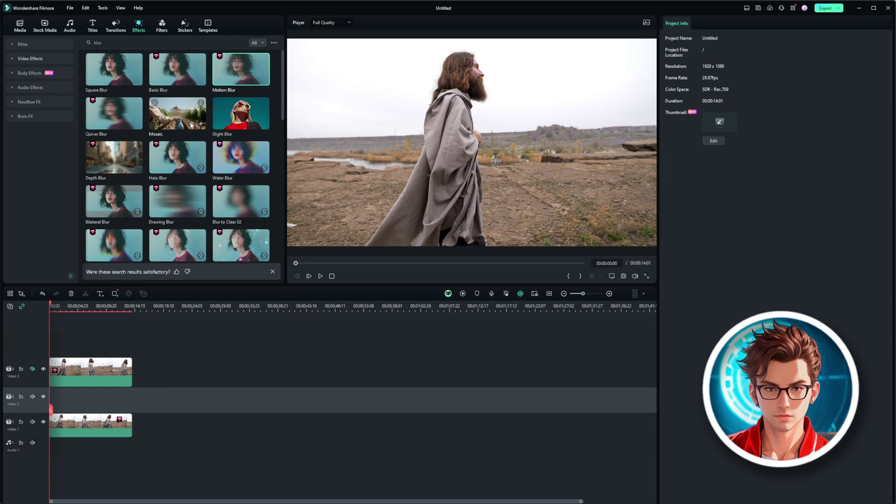
Try a Mosaic over the frame's right side with Video 3 hidden, then delete it.
left_click_drag(190, 125, 63, 399)
left_click(43, 369)
mouse_move(450, 130)
left_mouse_down()
mouse_move(554, 115)
mouse_move(600, 160)
left_mouse_up()
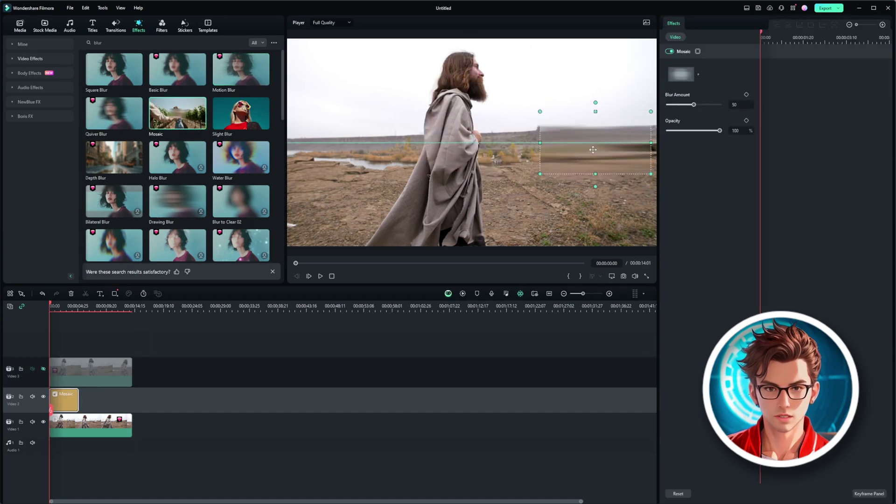
left_click_drag(592, 91, 592, 39)
left_click_drag(546, 143, 510, 147)
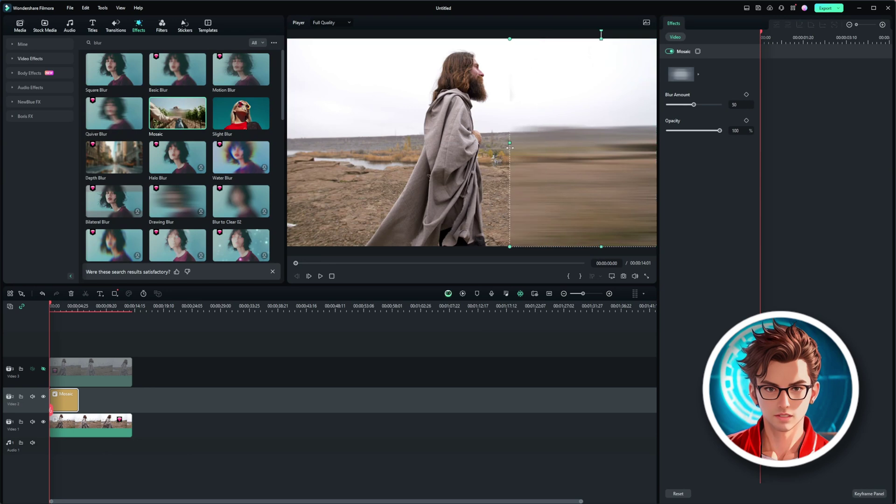
key("space")
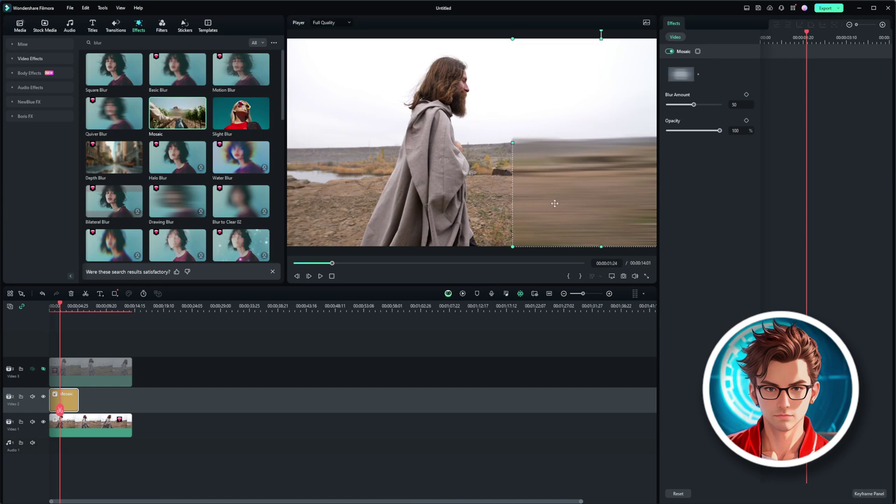
key("Delete")
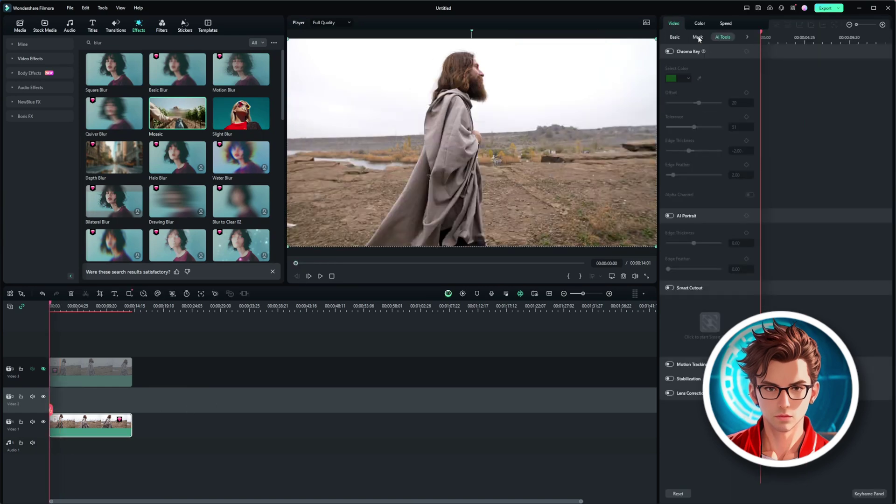
Apply a vertical rectangle mask to the main clip.
left_click(699, 39)
left_click(674, 79)
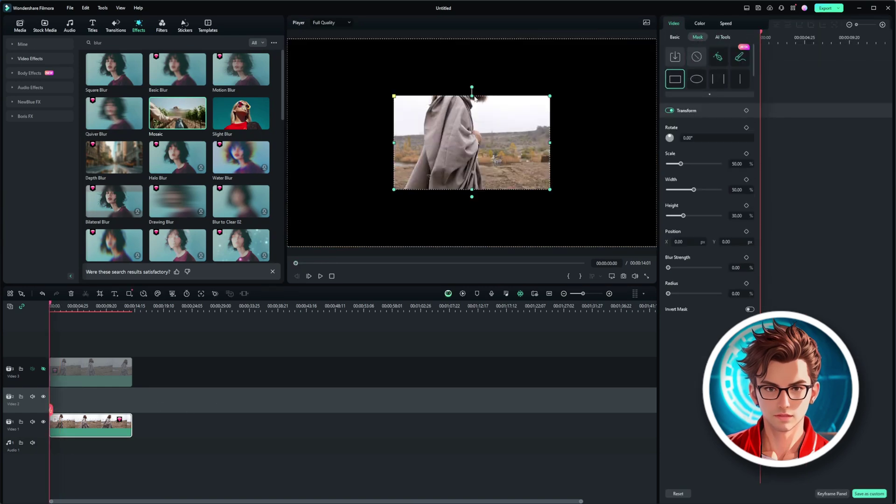
left_click(477, 332)
Add the Basic Background Blur effect to track 2 and preview the result.
scroll(245, 164, "down", 5)
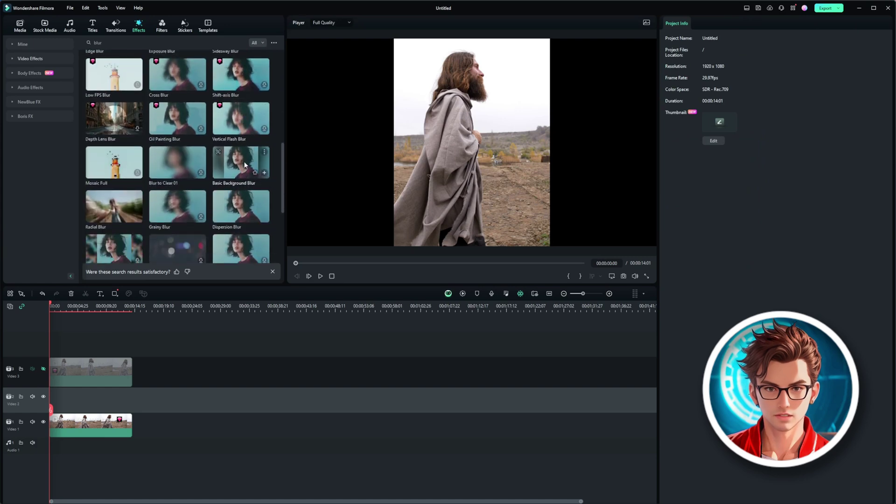
left_click_drag(245, 164, 65, 398)
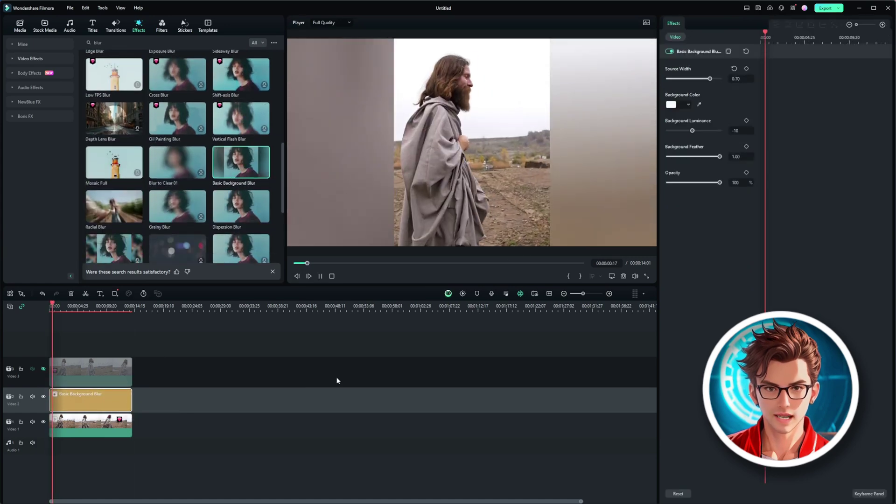
key("space")
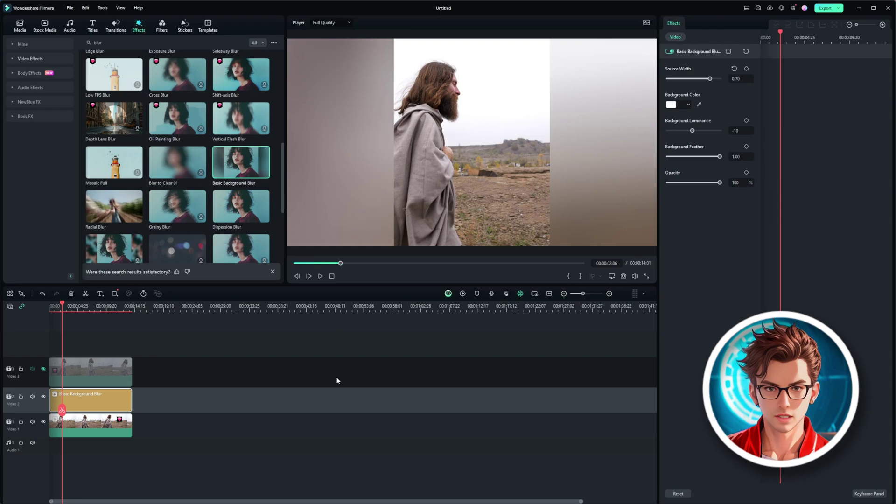
key("space")
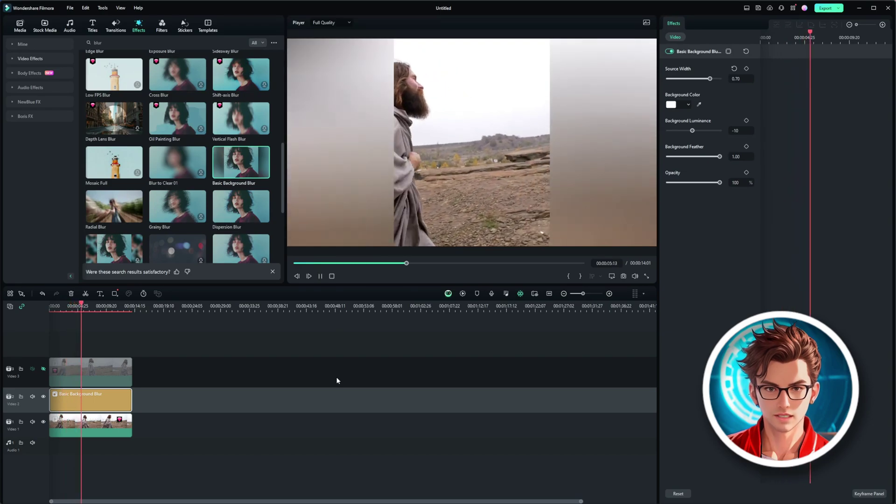